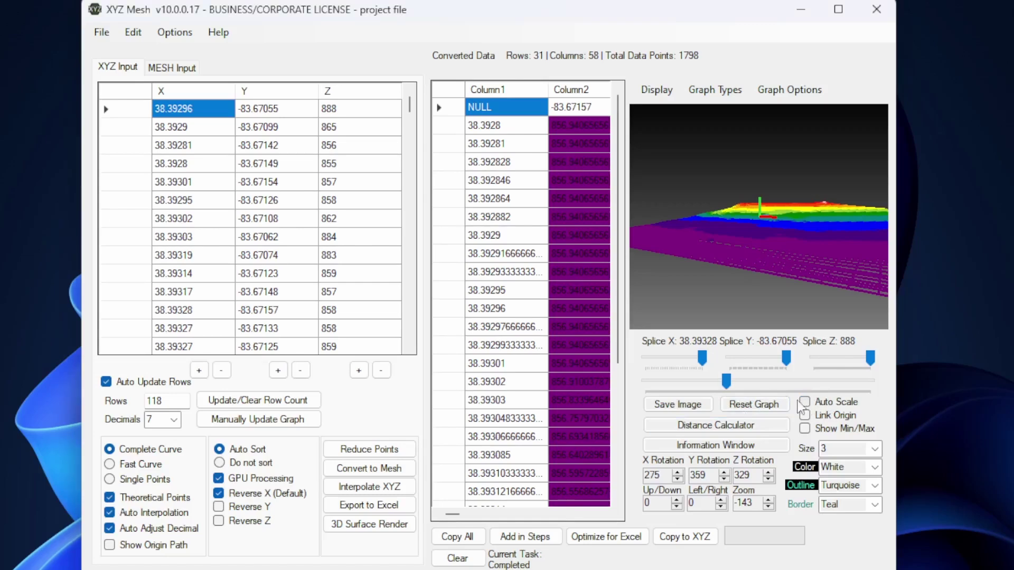
Step: Adjust the graph's manual scale, set its zoom to about -55, and rotate the mesh about the Z axis
{"action": "left_click_drag", "start_coordinate": [728, 386], "coordinate": [702, 381]}
{"action": "scroll", "coordinate": [755, 234], "scroll_direction": "up", "scroll_amount": 5}
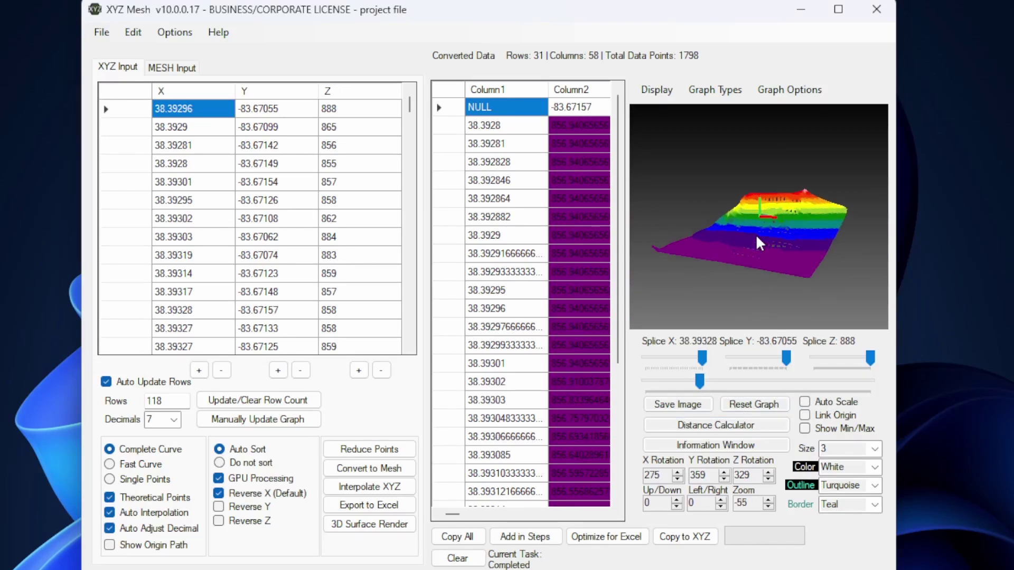
{"action": "left_click_drag", "start_coordinate": [867, 275], "coordinate": [734, 274]}
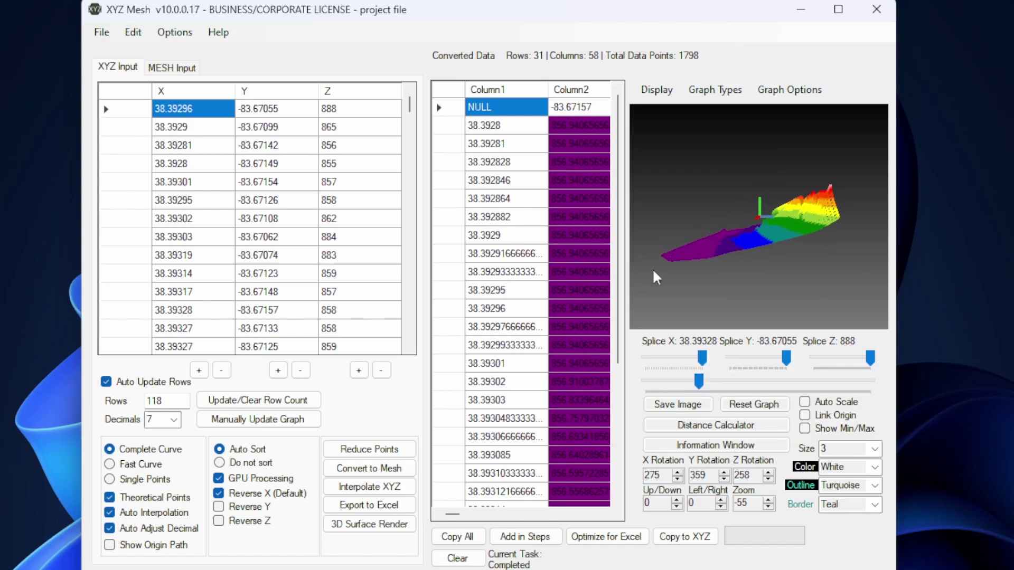
{"action": "left_click_drag", "start_coordinate": [731, 303], "coordinate": [822, 303]}
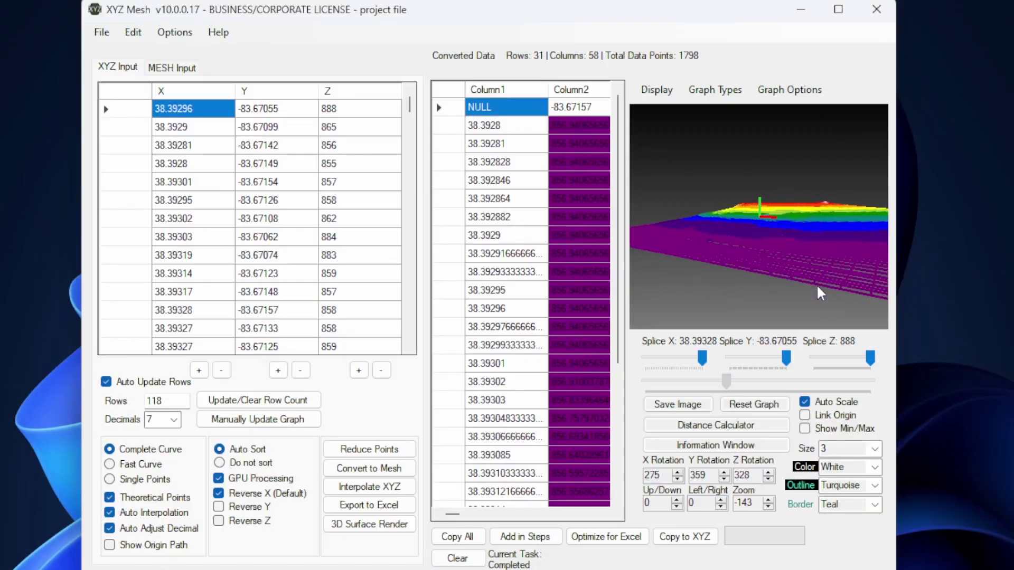
Step: Link the graph's origin and rotate the mesh, with Left/Right at 90 and Up/Down at 84
{"action": "left_click_drag", "start_coordinate": [700, 286], "coordinate": [693, 286]}
{"action": "mouse_move", "coordinate": [832, 290]}
{"action": "left_mouse_down"}
{"action": "mouse_move", "coordinate": [712, 290]}
{"action": "mouse_move", "coordinate": [836, 292]}
{"action": "left_mouse_up"}
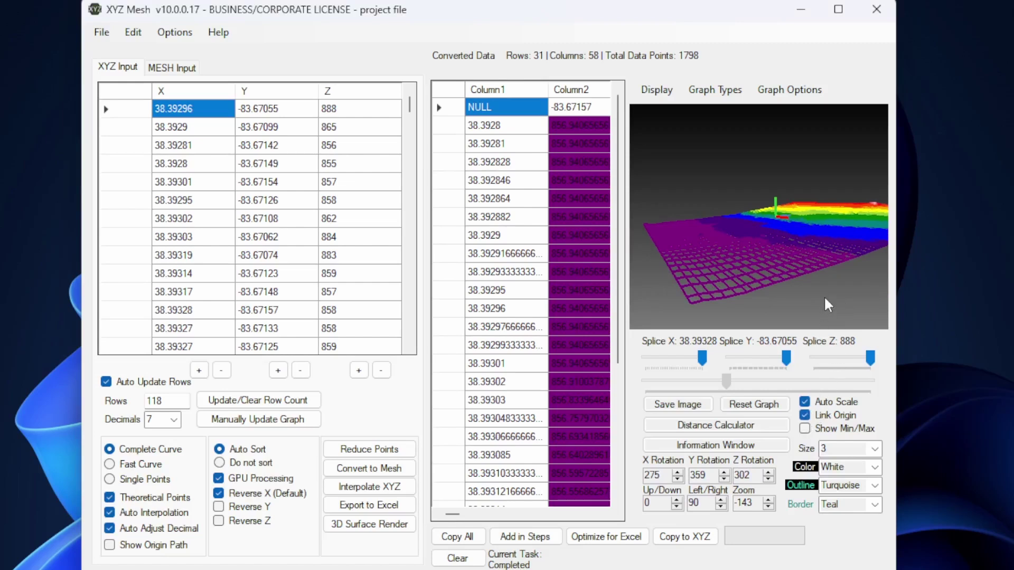
{"action": "mouse_move", "coordinate": [825, 299]}
{"action": "left_mouse_down"}
{"action": "mouse_move", "coordinate": [695, 285]}
{"action": "mouse_move", "coordinate": [868, 283]}
{"action": "mouse_move", "coordinate": [782, 291]}
{"action": "mouse_move", "coordinate": [781, 278]}
{"action": "mouse_move", "coordinate": [718, 277]}
{"action": "mouse_move", "coordinate": [771, 277]}
{"action": "mouse_move", "coordinate": [805, 300]}
{"action": "left_mouse_up"}
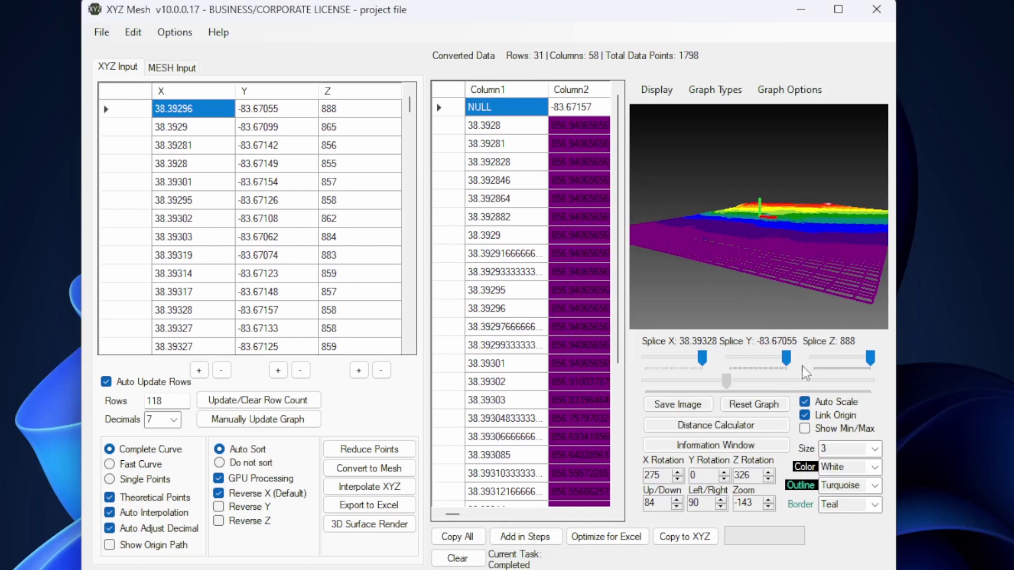
Step: Show the graph's min/max labels and rotate the mesh to a near top-down view to examine it
{"action": "left_click", "coordinate": [805, 429]}
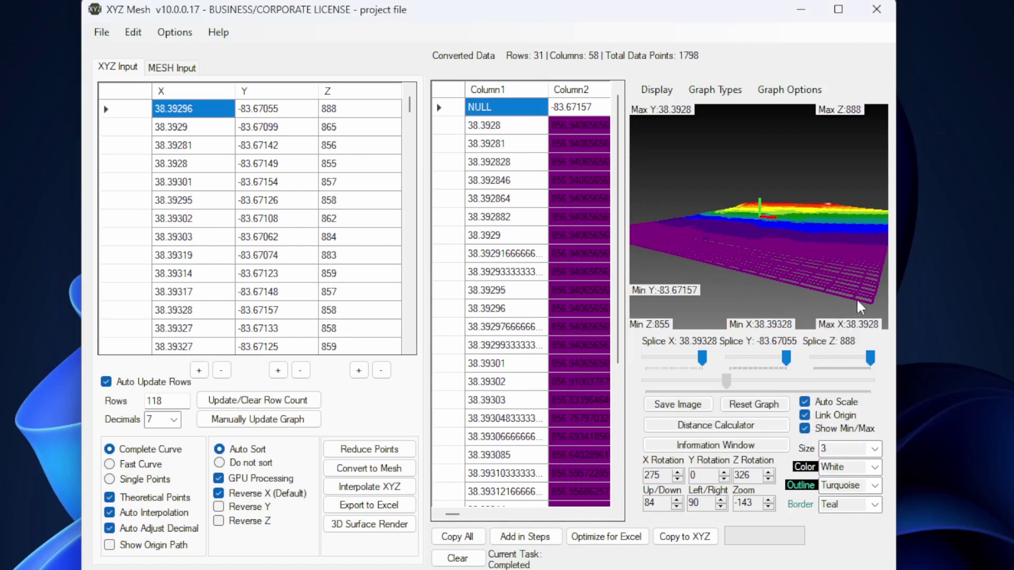
{"action": "left_click_drag", "start_coordinate": [857, 298], "coordinate": [679, 292]}
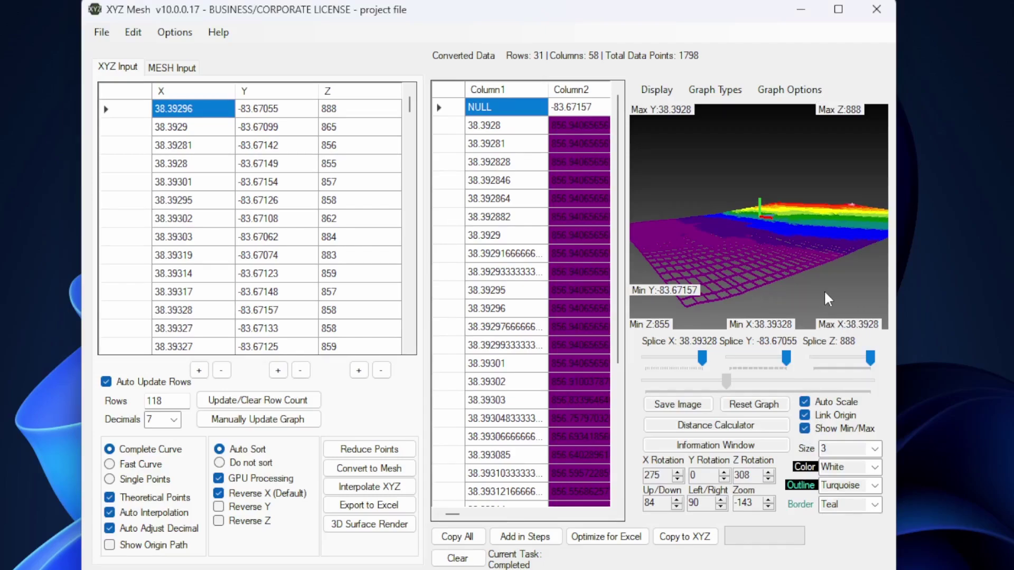
{"action": "mouse_move", "coordinate": [825, 293]}
{"action": "left_mouse_down"}
{"action": "mouse_move", "coordinate": [727, 281]}
{"action": "mouse_move", "coordinate": [824, 277]}
{"action": "left_mouse_up"}
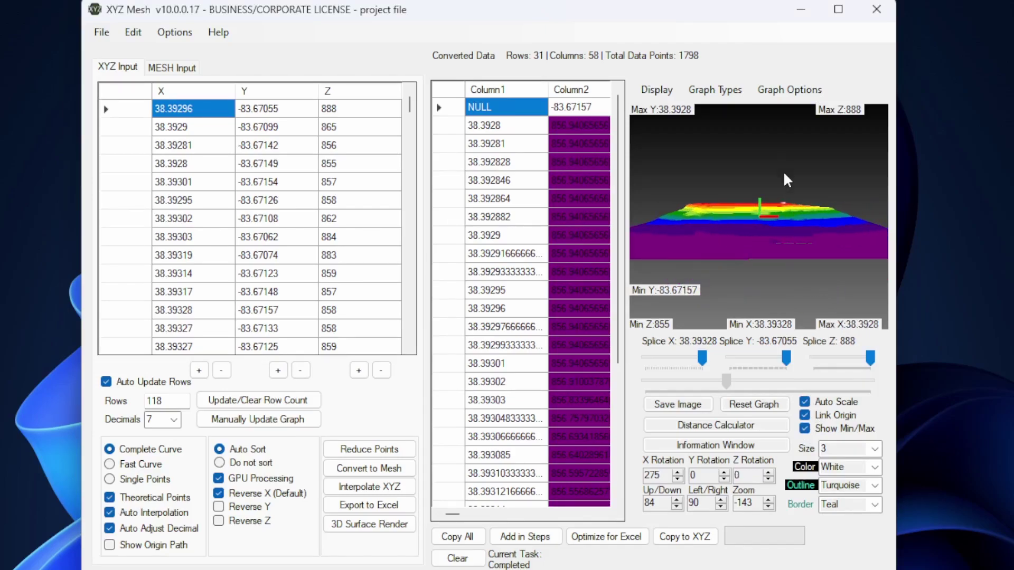
{"action": "left_click_drag", "start_coordinate": [784, 170], "coordinate": [787, 257]}
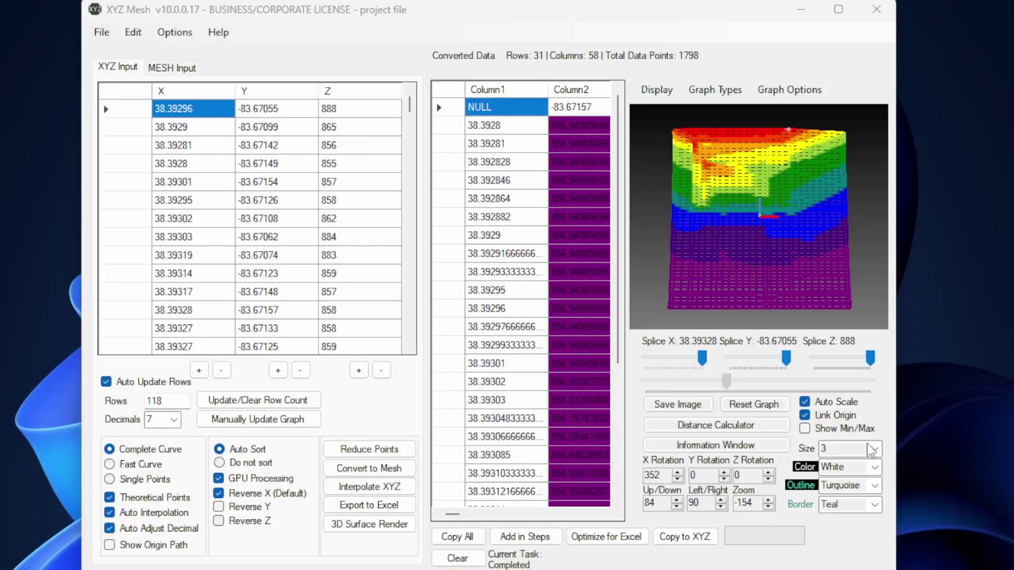
Step: Try size 4 for the mesh lines and set the graph's line size to 1
{"action": "left_click", "coordinate": [873, 450]}
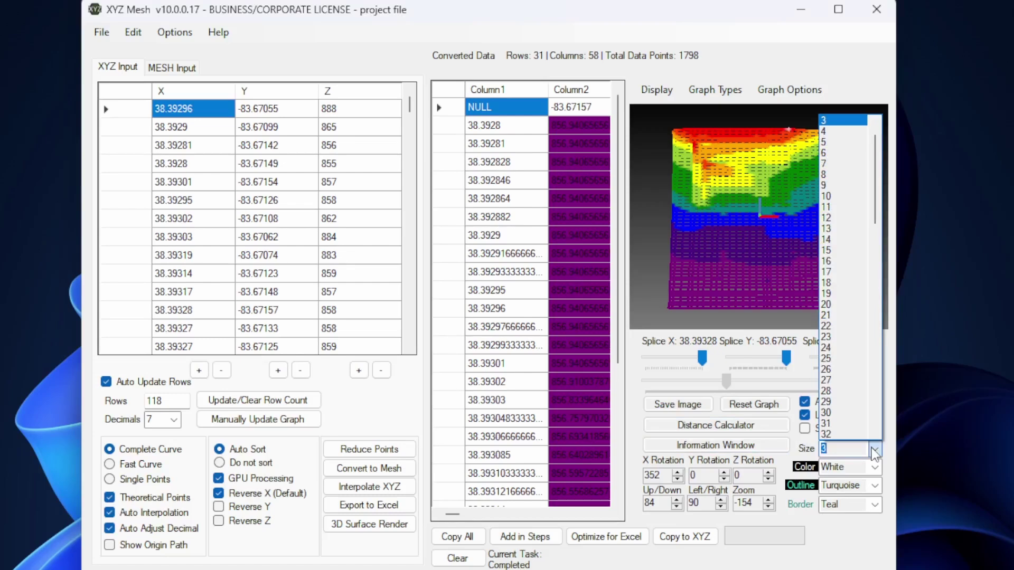
{"action": "left_click", "coordinate": [828, 132]}
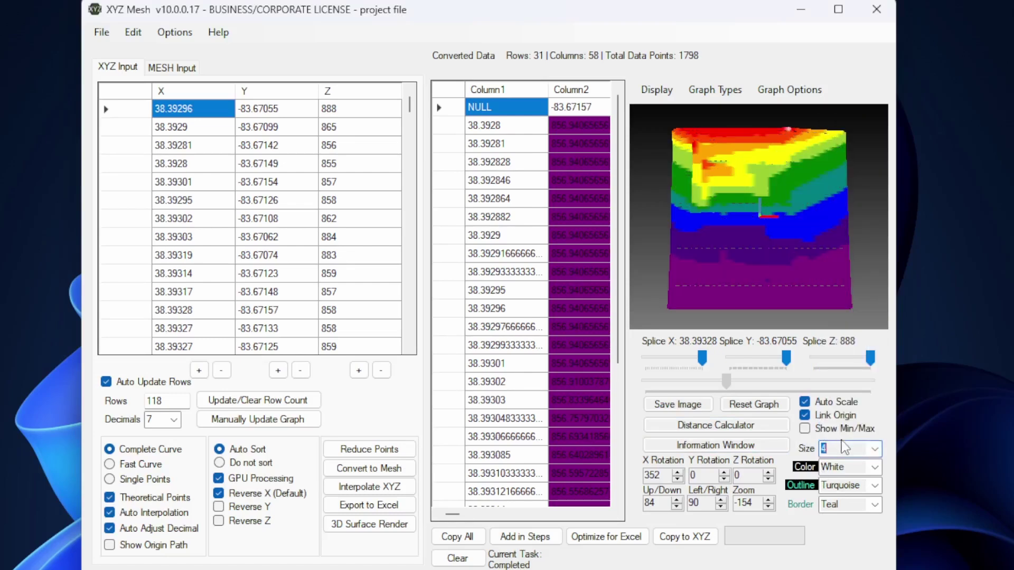
{"action": "scroll", "coordinate": [843, 454], "scroll_direction": "up", "scroll_amount": 4}
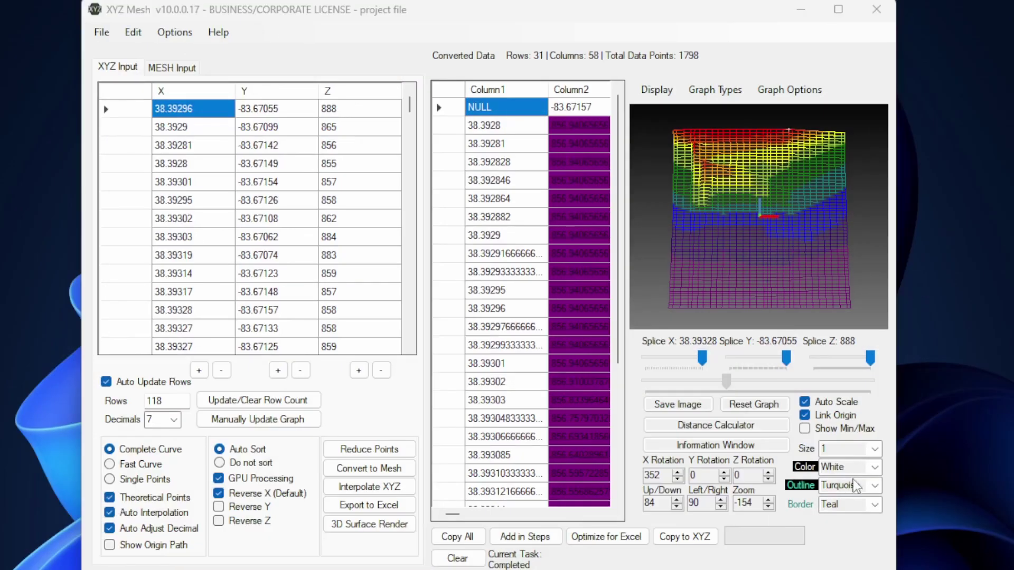
Step: Set the mesh color to Fuchsia and switch the graph's color effect to Lighting/Shading
{"action": "left_click", "coordinate": [875, 468]}
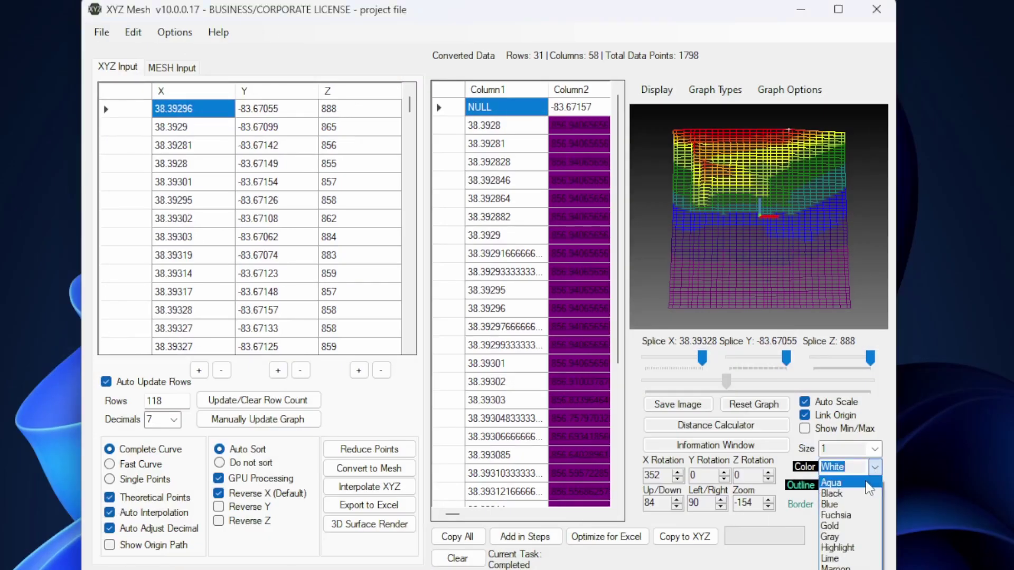
{"action": "left_click", "coordinate": [869, 484]}
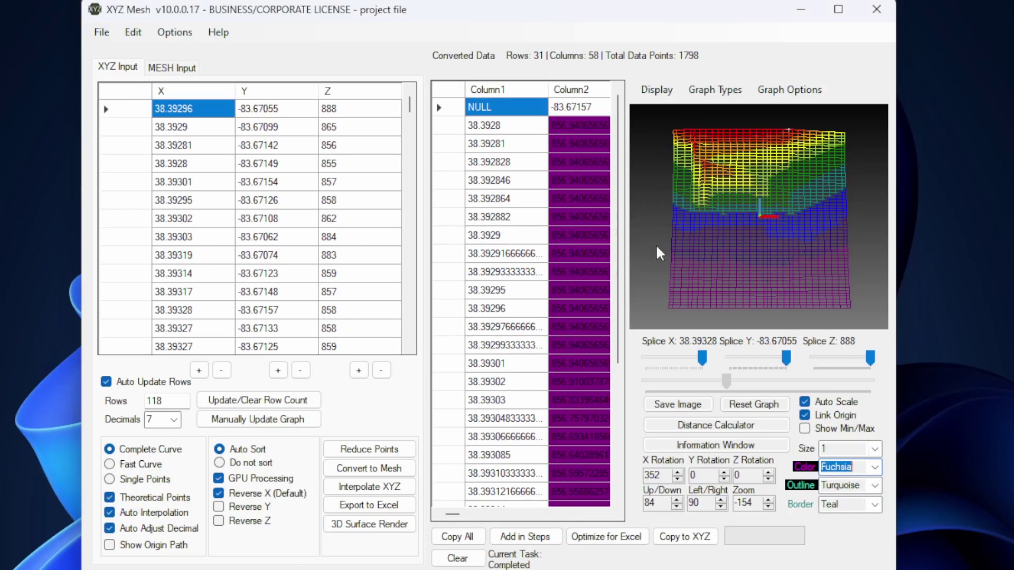
{"action": "left_click_drag", "start_coordinate": [811, 260], "coordinate": [745, 253]}
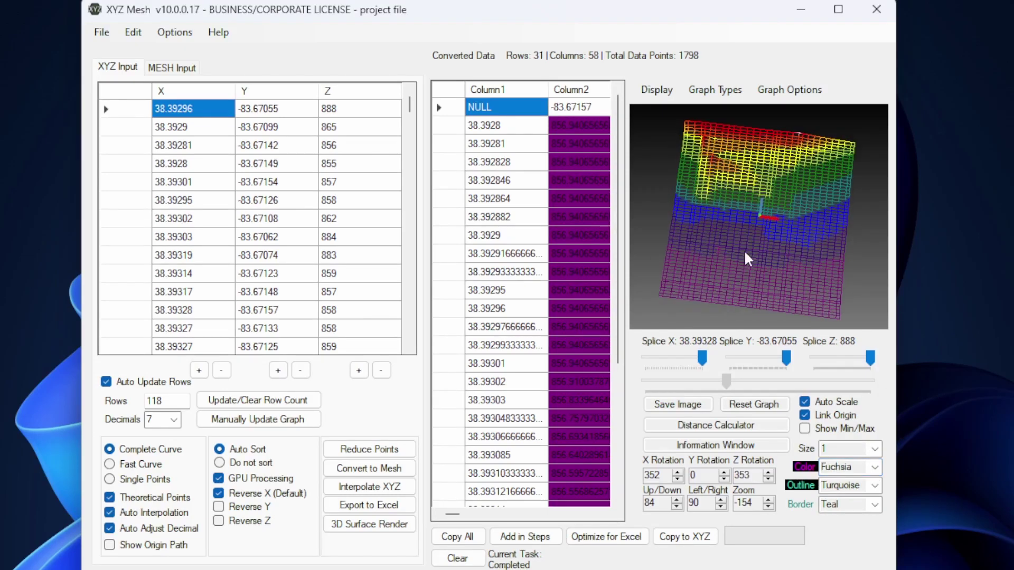
{"action": "left_click", "coordinate": [716, 91]}
{"action": "mouse_move", "coordinate": [662, 94]}
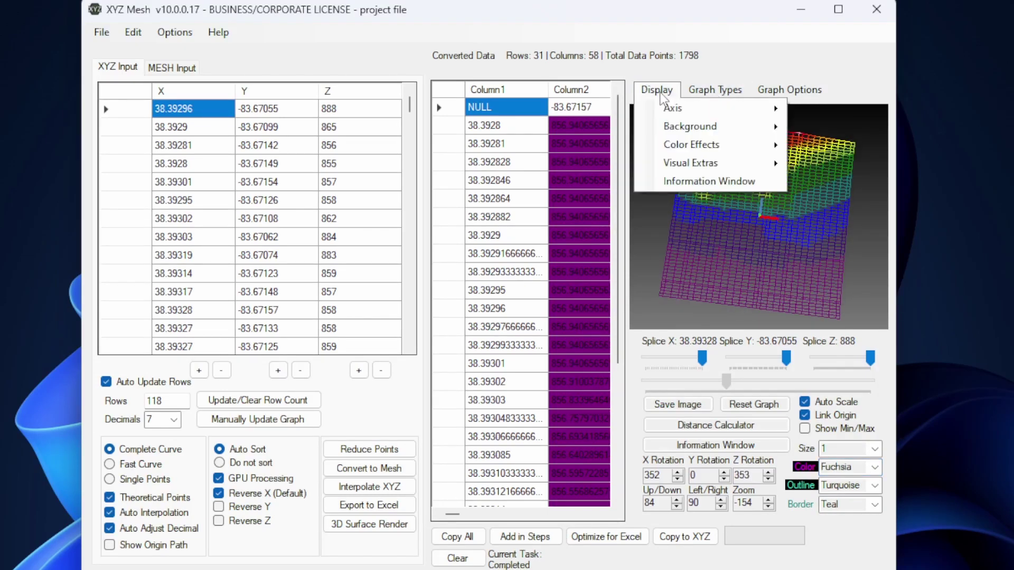
{"action": "mouse_move", "coordinate": [656, 143]}
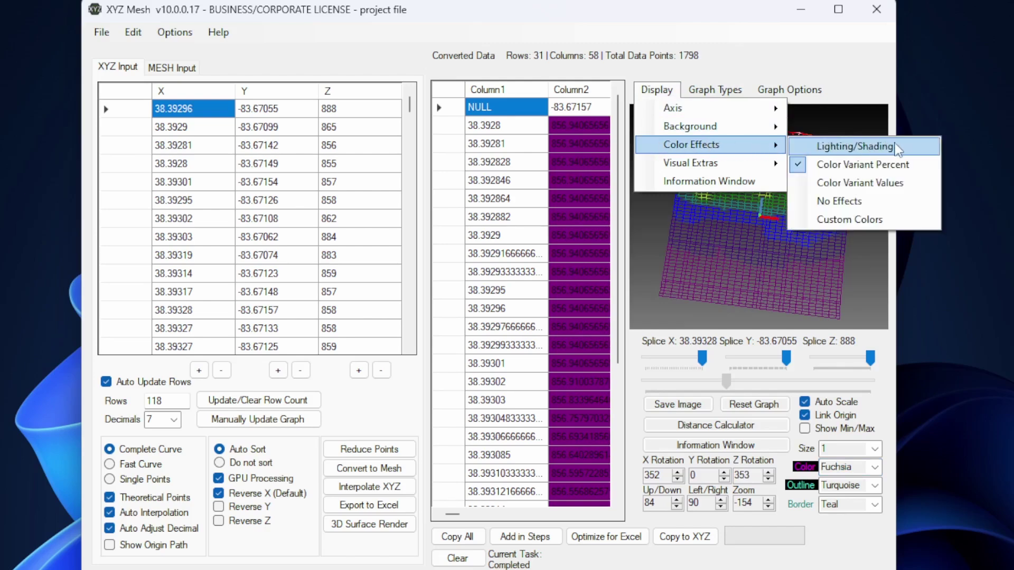
{"action": "left_click", "coordinate": [911, 153]}
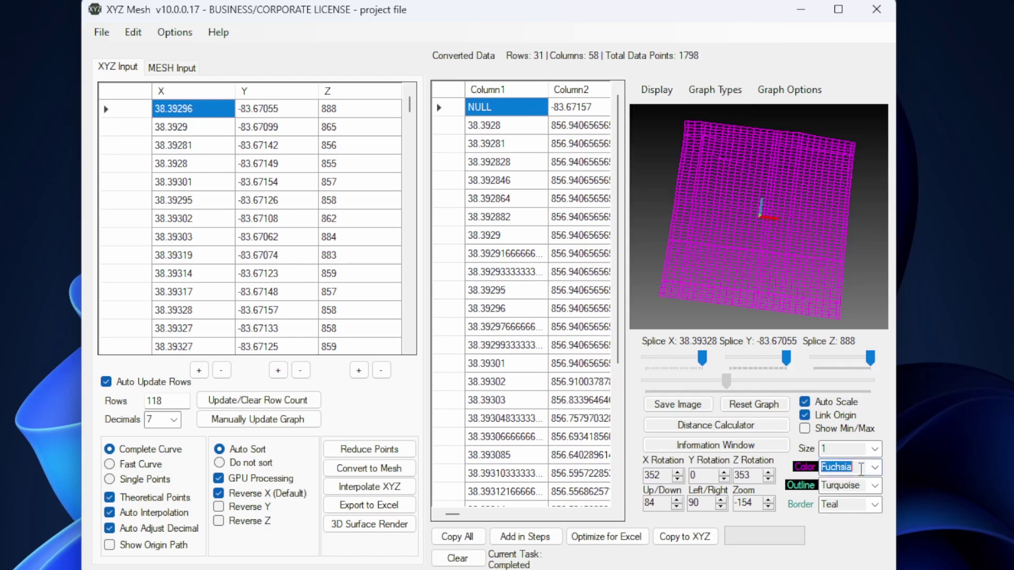
Step: Try Black and Lime as the mesh color and rotate the mesh to view it at an angle
{"action": "scroll", "coordinate": [857, 465], "scroll_direction": "up", "scroll_amount": 3}
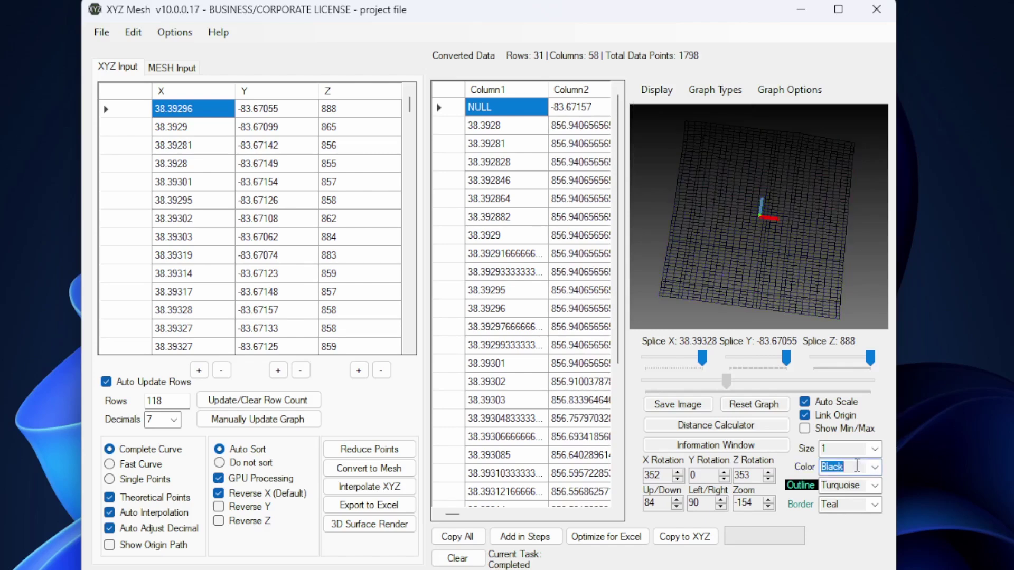
{"action": "scroll", "coordinate": [856, 466], "scroll_direction": "down", "scroll_amount": 6}
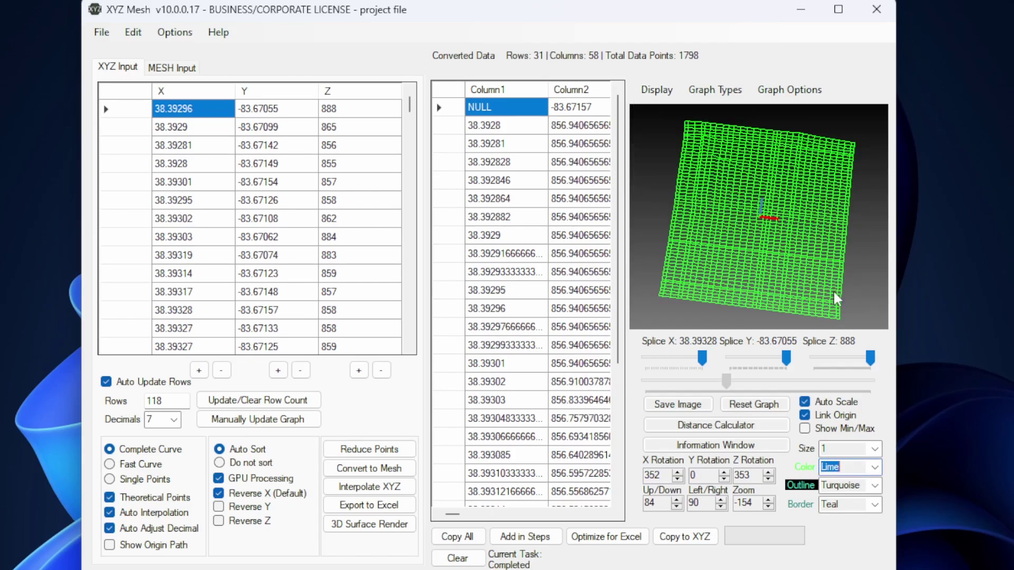
{"action": "left_click_drag", "start_coordinate": [834, 293], "coordinate": [719, 160]}
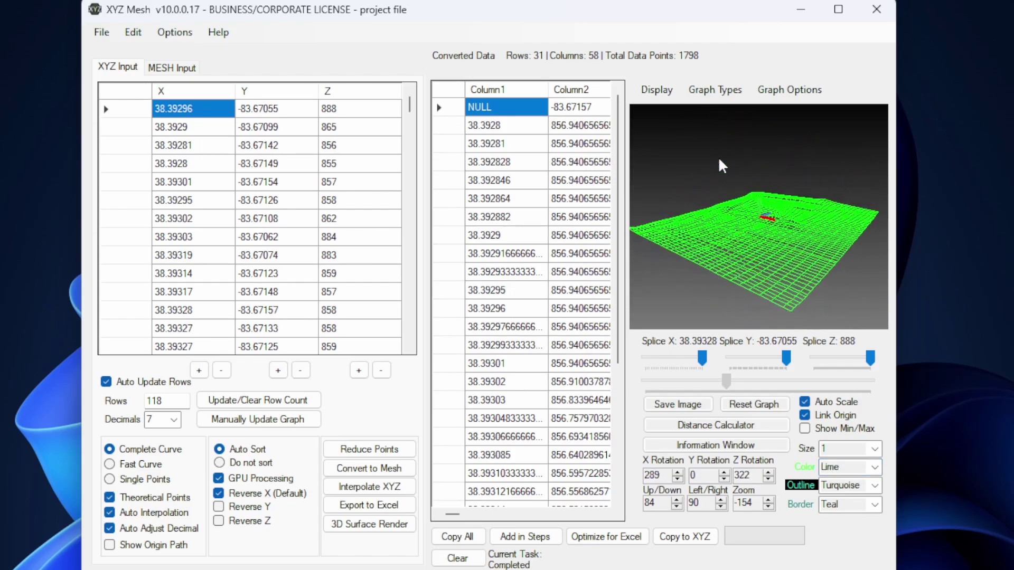
{"action": "left_click_drag", "start_coordinate": [887, 306], "coordinate": [791, 296]}
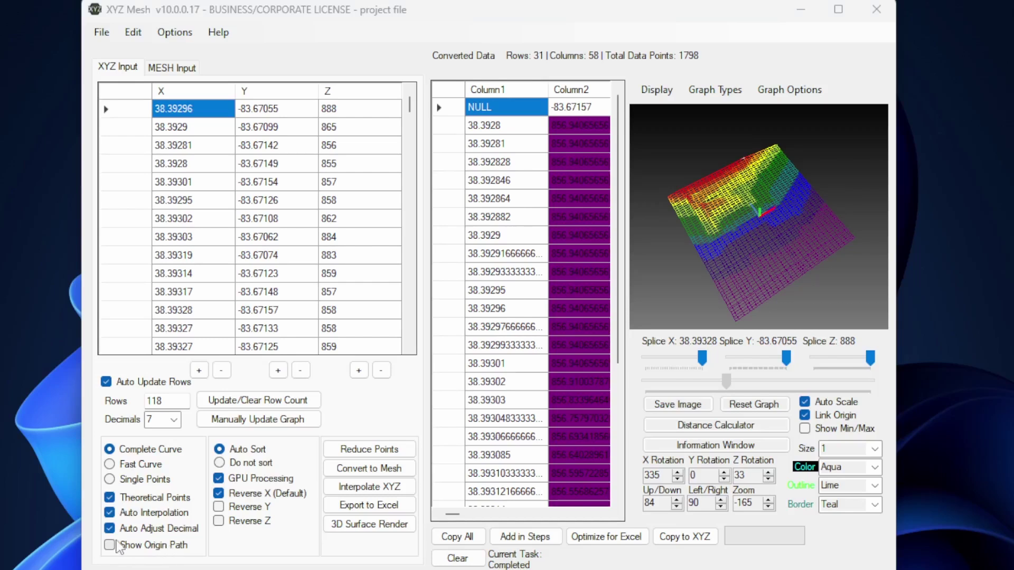
Step: Show the origin path on the graph, try Black as its outline color, and set the outline to Aqua
{"action": "left_click", "coordinate": [109, 547]}
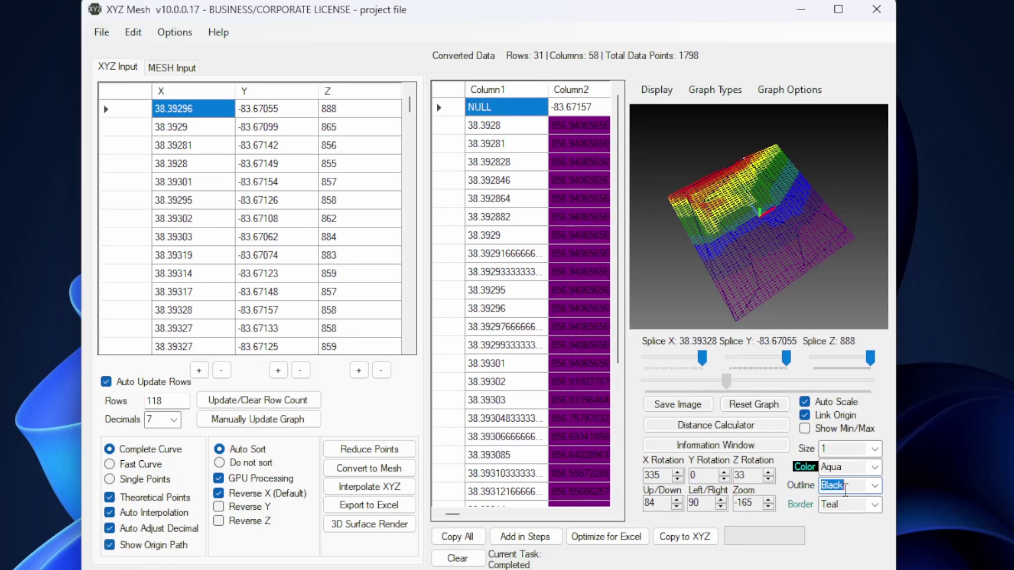
{"action": "scroll", "coordinate": [845, 489], "scroll_direction": "up", "scroll_amount": 1}
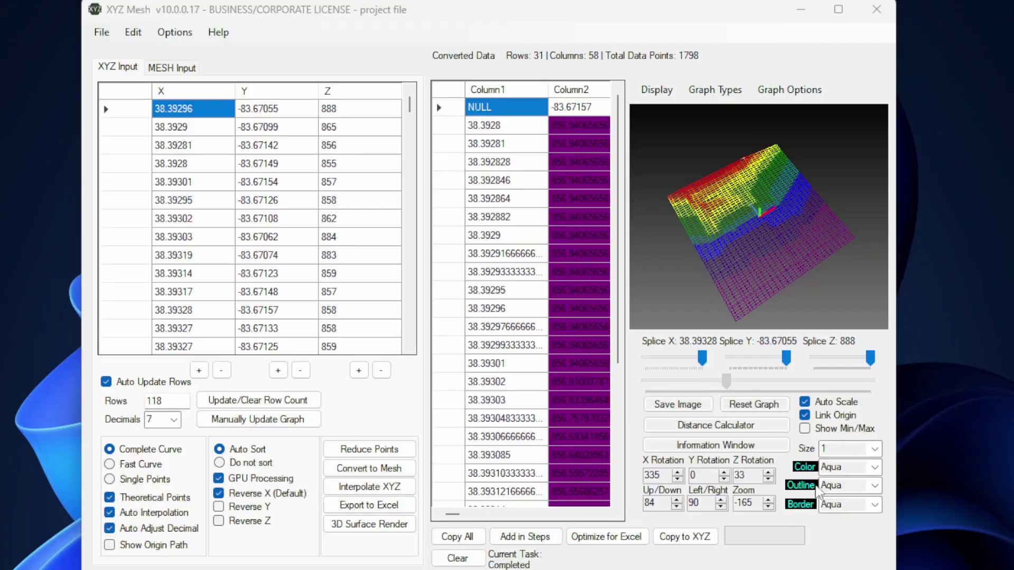
Step: Set the border color to White and add a border box around the mesh
{"action": "left_click", "coordinate": [876, 504]}
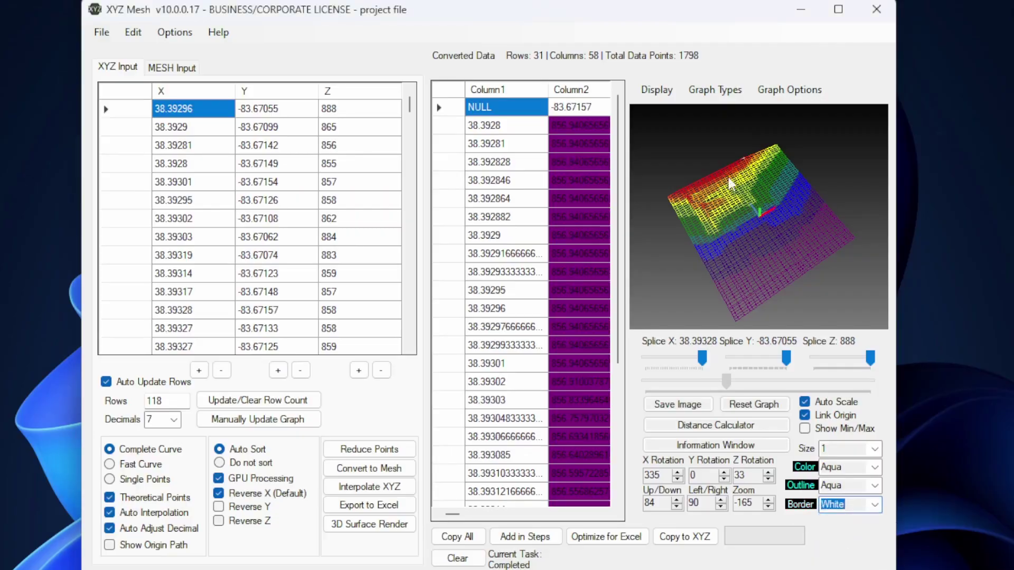
{"action": "left_click", "coordinate": [658, 90]}
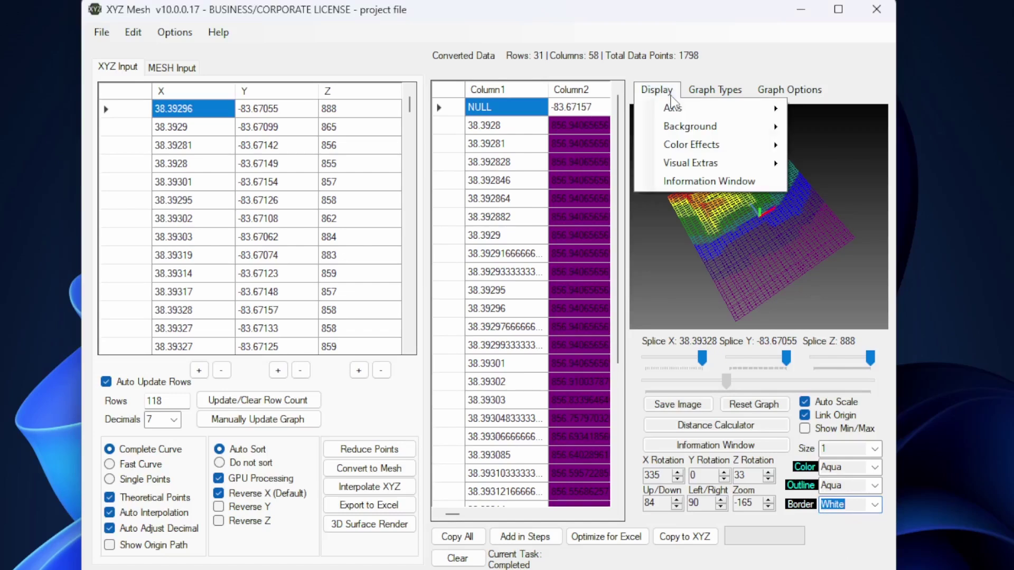
{"action": "mouse_move", "coordinate": [738, 169]}
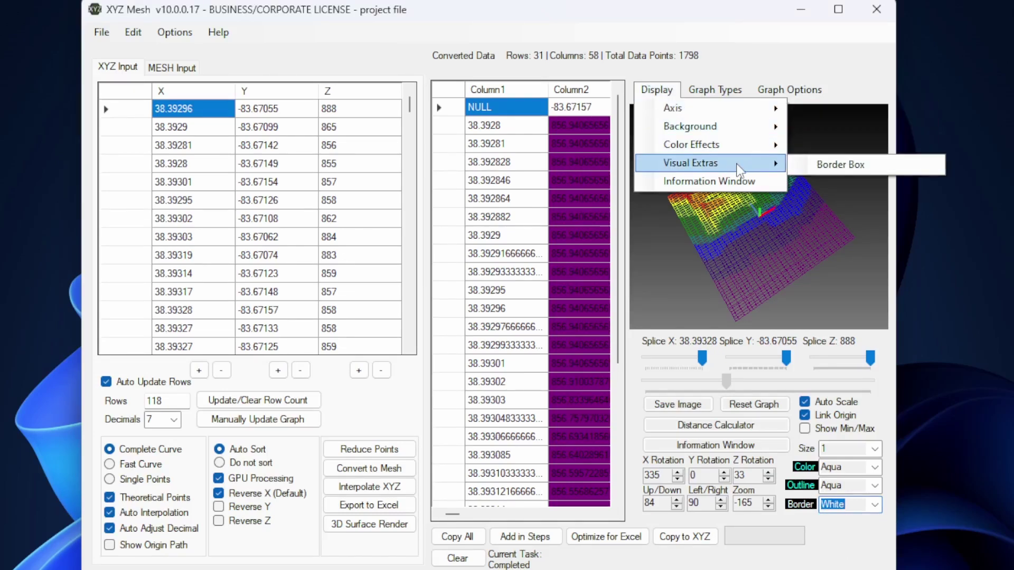
{"action": "left_click", "coordinate": [893, 167]}
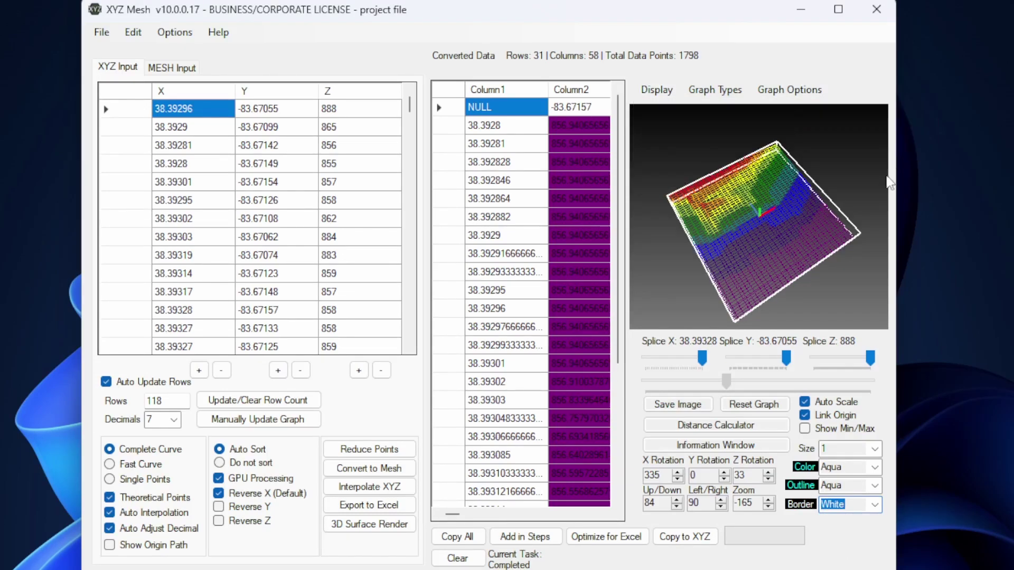
Step: Rotate the boxed mesh to a low angle, try YellowGreen for its border, and set the border color to Lime
{"action": "left_click_drag", "start_coordinate": [834, 315], "coordinate": [803, 338]}
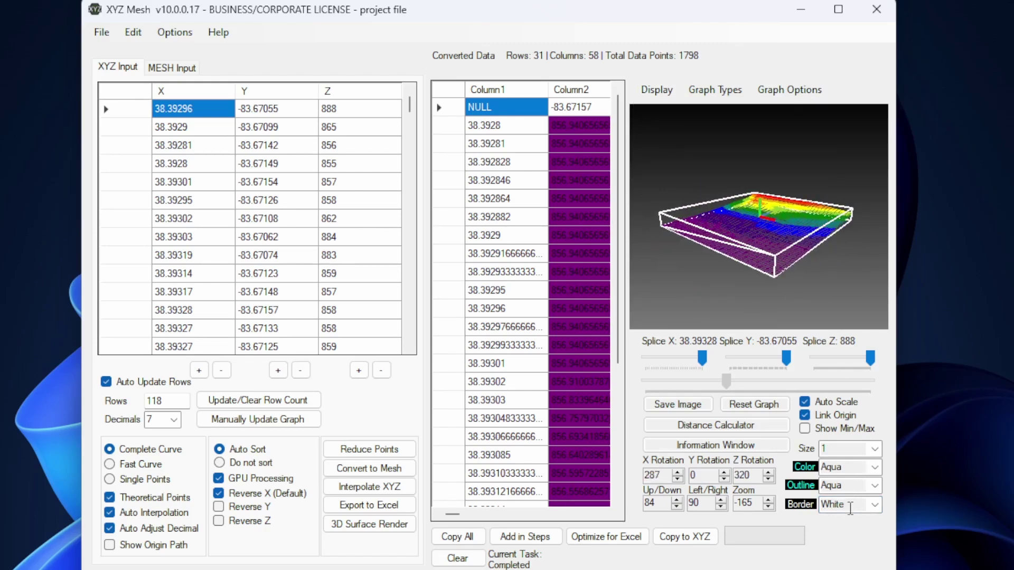
{"action": "scroll", "coordinate": [851, 508], "scroll_direction": "down", "scroll_amount": 3}
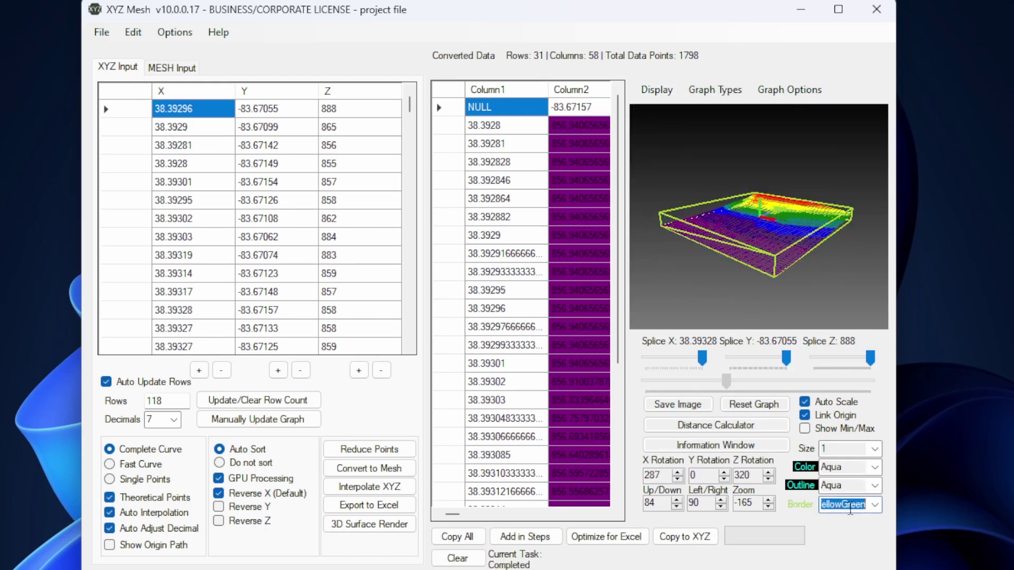
{"action": "scroll", "coordinate": [850, 509], "scroll_direction": "up", "scroll_amount": 1}
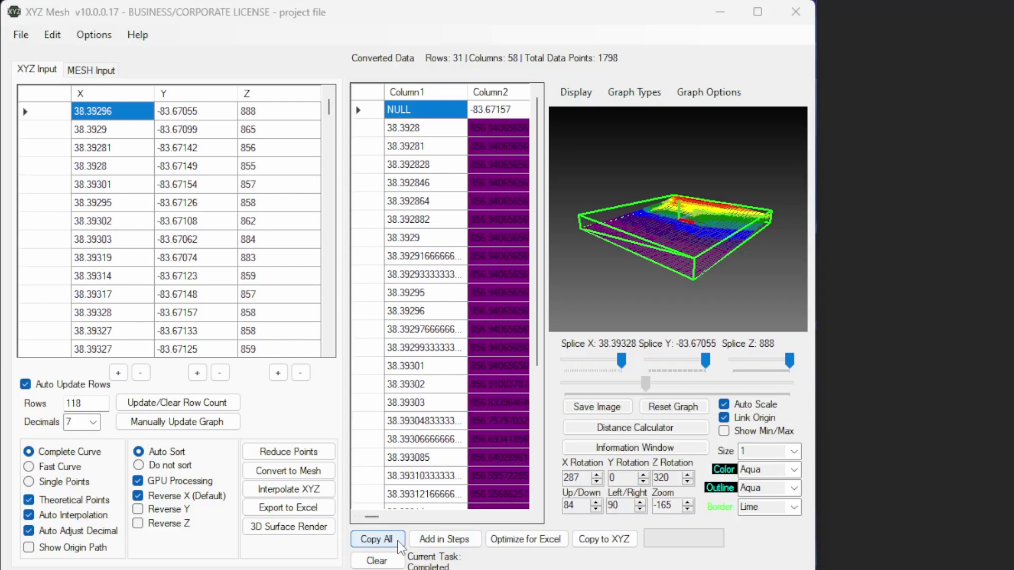
Step: Copy the entire converted data table, switch to the empty text editor, and paste the data there
{"action": "left_click", "coordinate": [398, 542]}
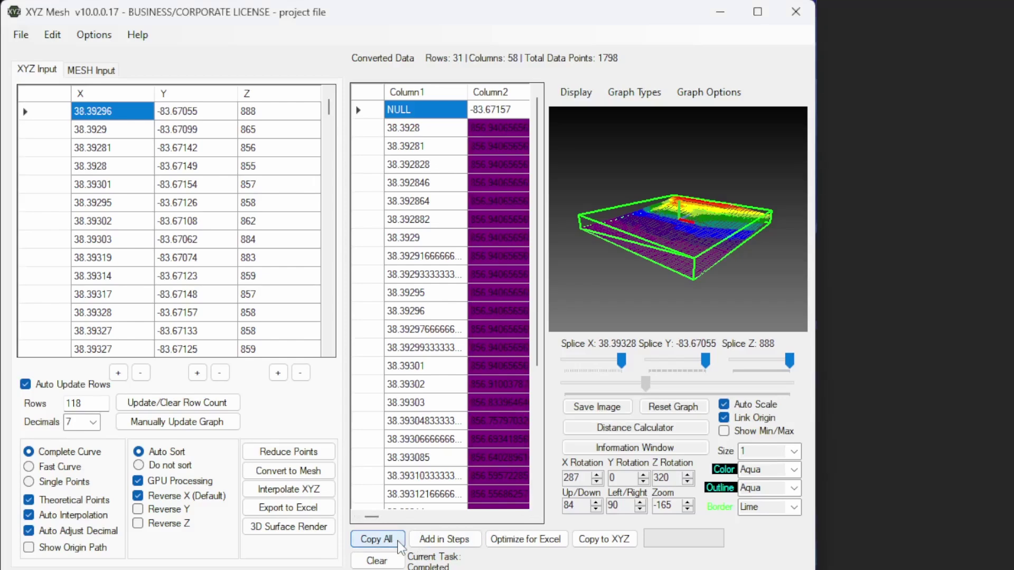
{"action": "left_click", "coordinate": [847, 21]}
{"action": "right_click", "coordinate": [840, 17]}
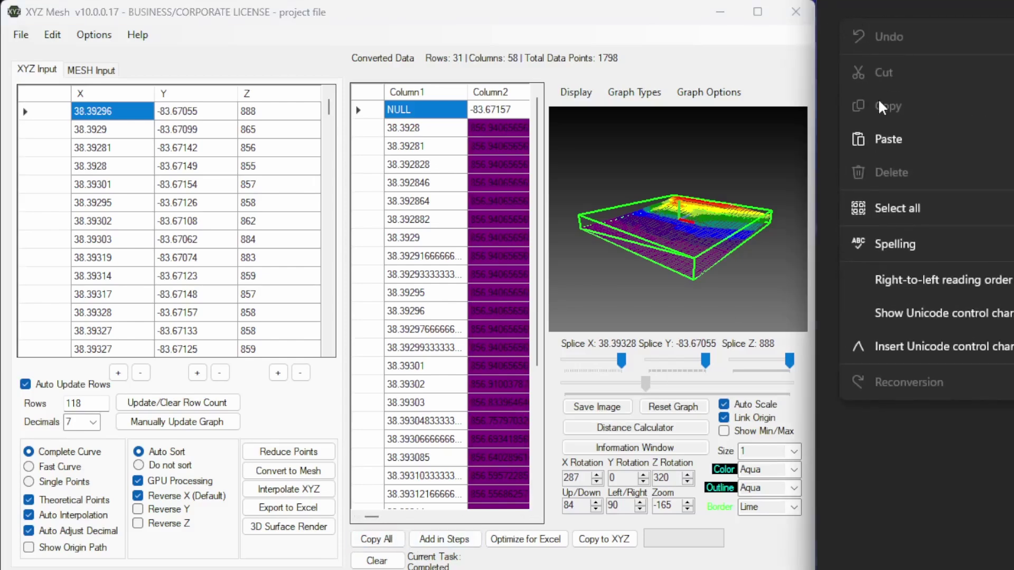
{"action": "left_click", "coordinate": [878, 141]}
{"action": "left_click_drag", "start_coordinate": [660, 37], "coordinate": [523, 39]}
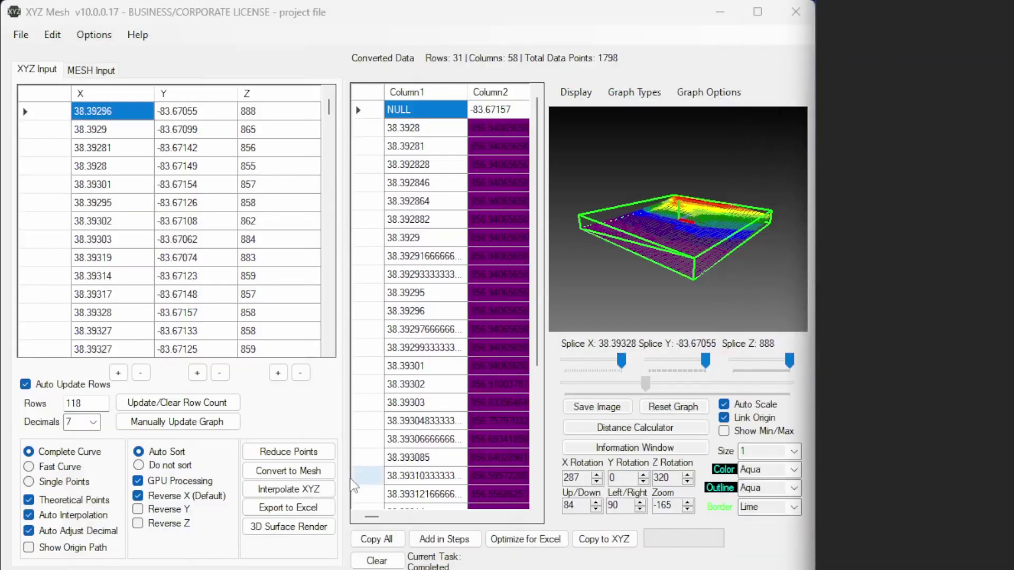
Step: Copy the converted data in XYZ format and paste it into the text editor
{"action": "left_click", "coordinate": [621, 544]}
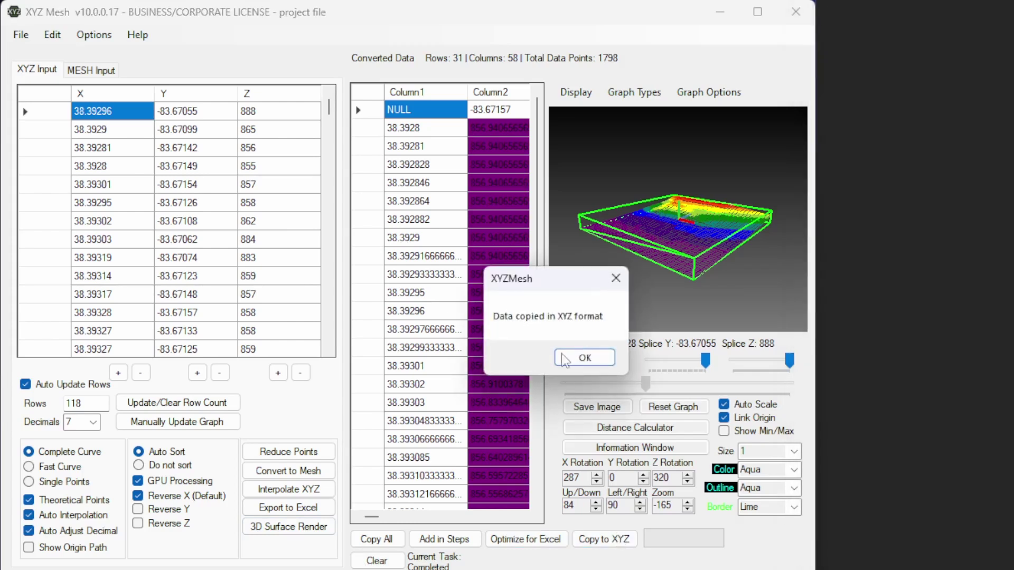
{"action": "left_click", "coordinate": [581, 355]}
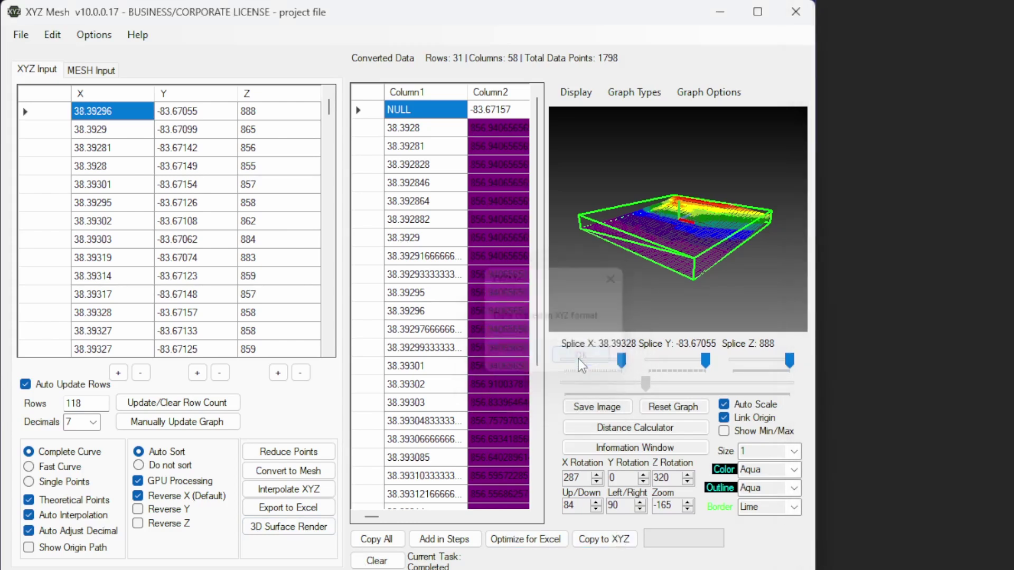
{"action": "right_click", "coordinate": [839, 25]}
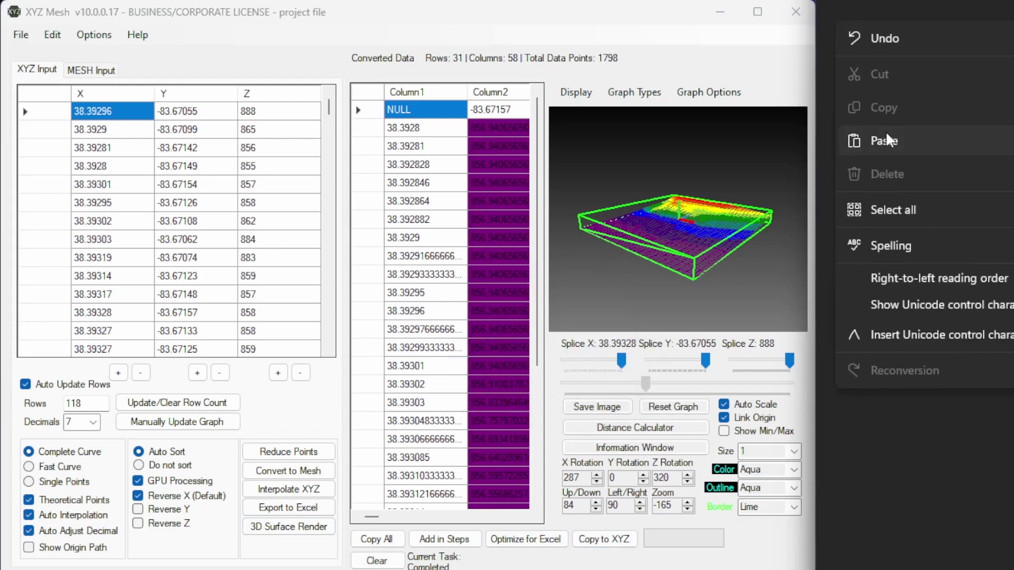
{"action": "left_click", "coordinate": [899, 141]}
{"action": "left_click_drag", "start_coordinate": [1013, 0], "coordinate": [750, 4]}
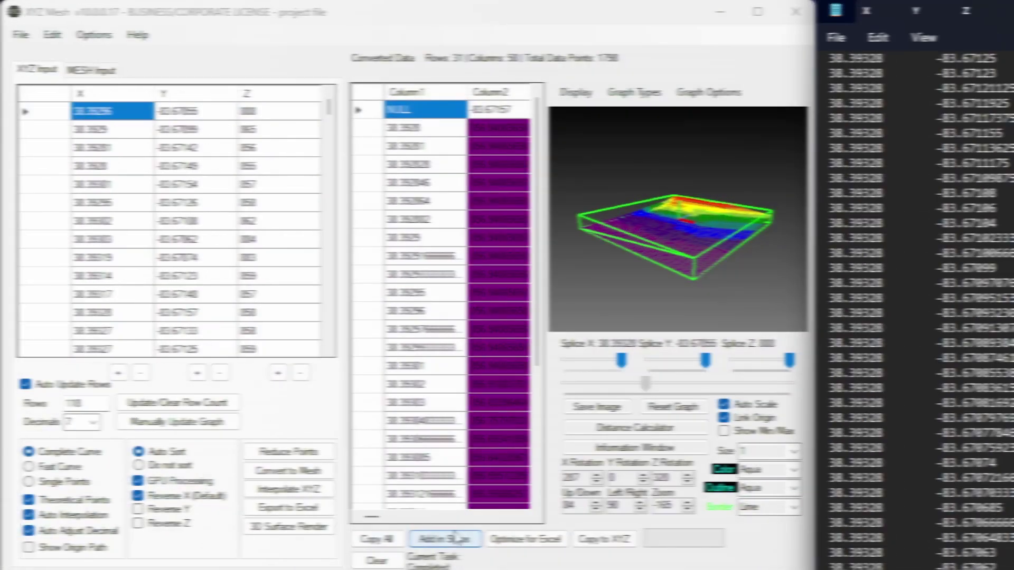
Step: Run Add in Steps on the converted data
{"action": "left_click", "coordinate": [456, 540]}
{"action": "left_click", "coordinate": [457, 542]}
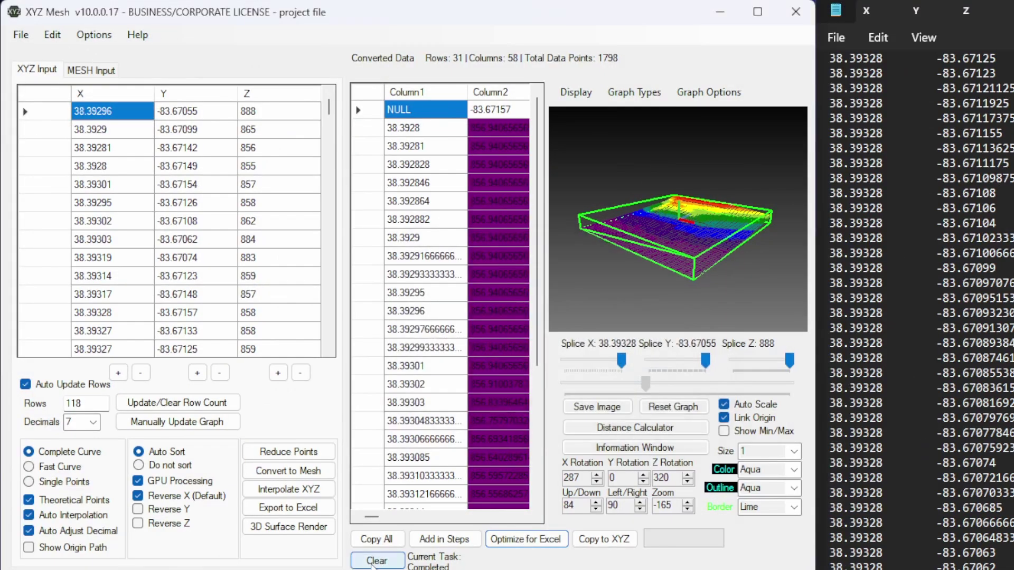
Step: Clear the converted data table and inspect the graph left without the mesh from a wider view
{"action": "left_click", "coordinate": [374, 561]}
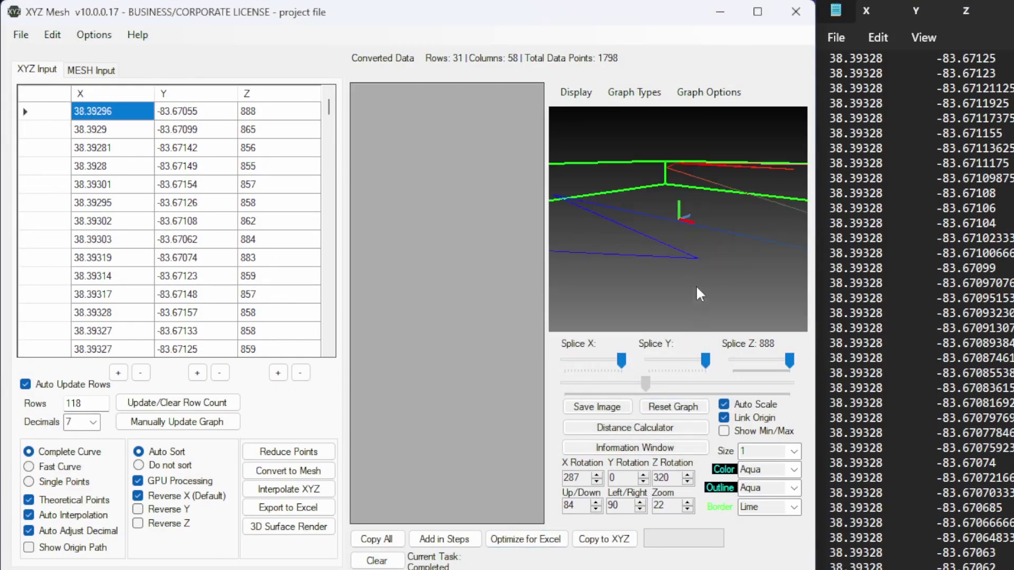
{"action": "scroll", "coordinate": [708, 274], "scroll_direction": "down", "scroll_amount": 5}
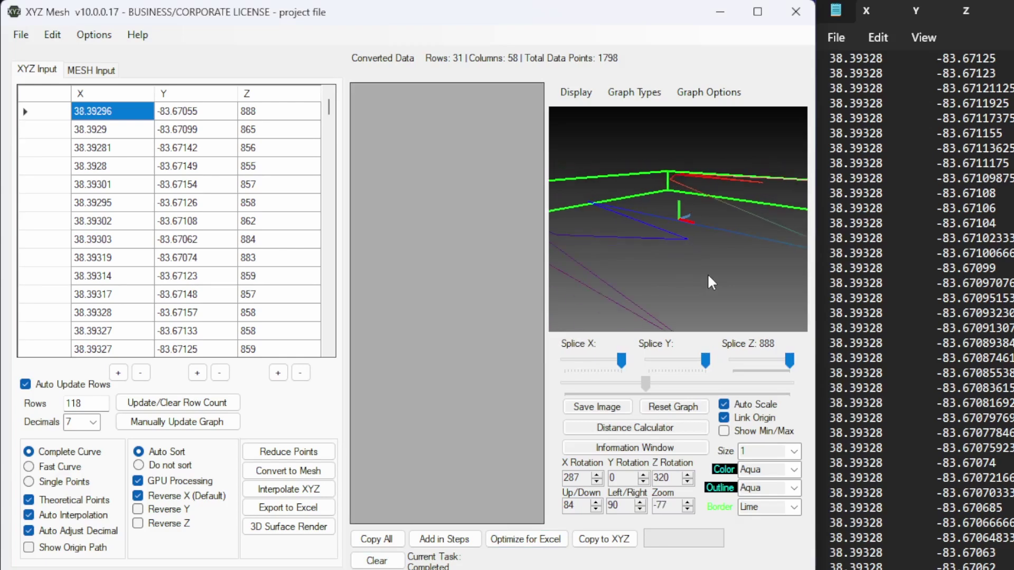
{"action": "scroll", "coordinate": [707, 273], "scroll_direction": "down", "scroll_amount": 3}
{"action": "left_click_drag", "start_coordinate": [708, 267], "coordinate": [759, 296]}
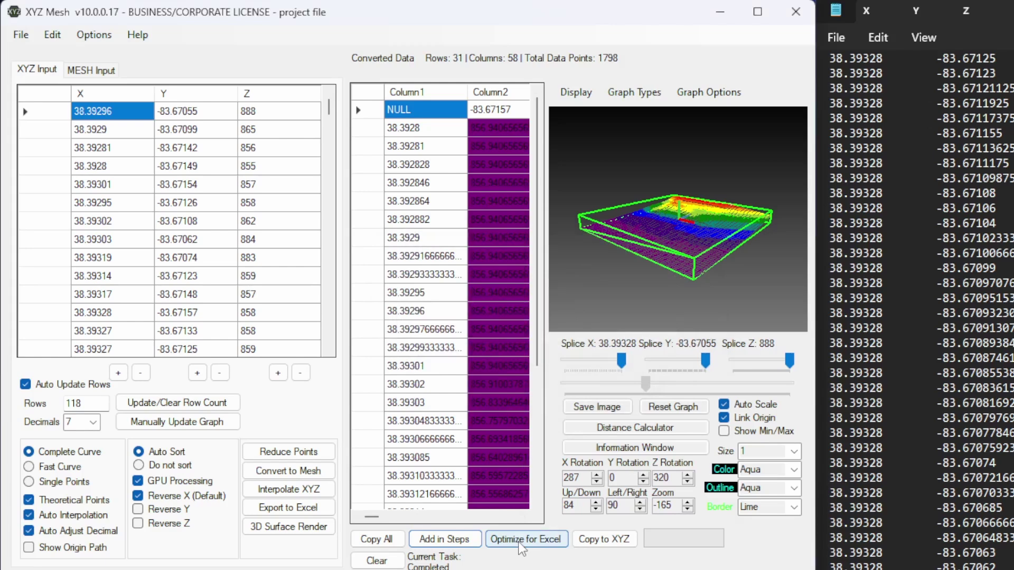
Step: Run Optimize for Excel on the converted data
{"action": "left_click", "coordinate": [519, 543]}
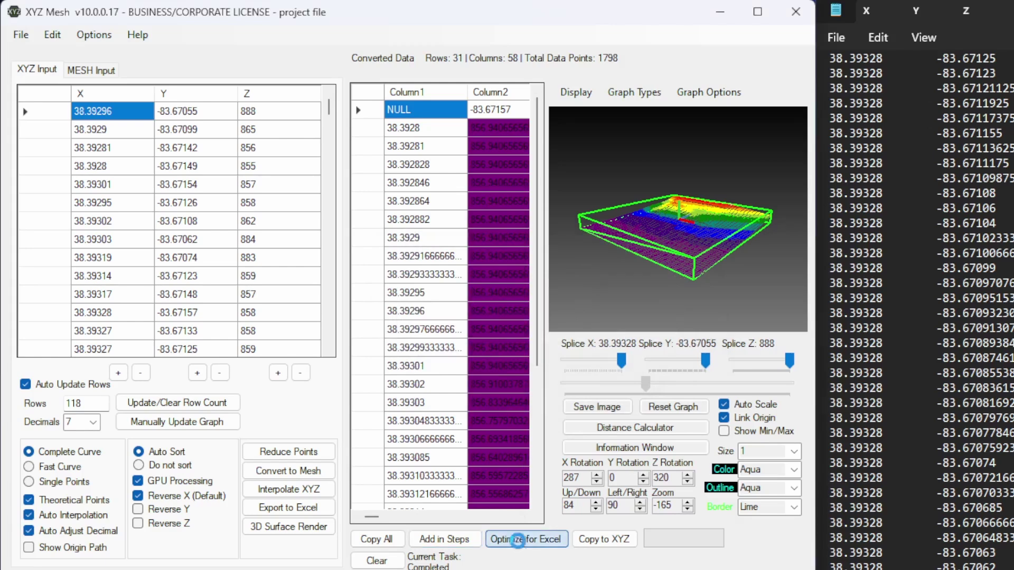